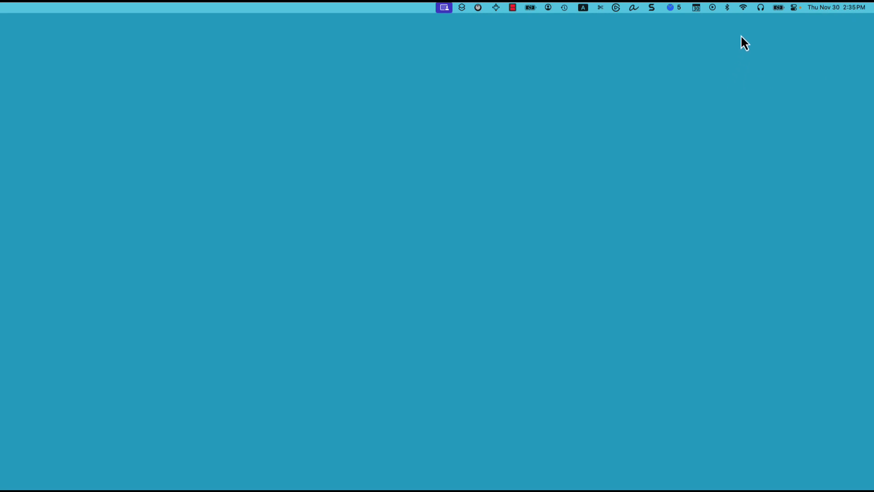
Check the macOS sound output menu, then keep AXE IO as AmpliTube's input and output device.
{"action": "left_click", "coordinate": [761, 9]}
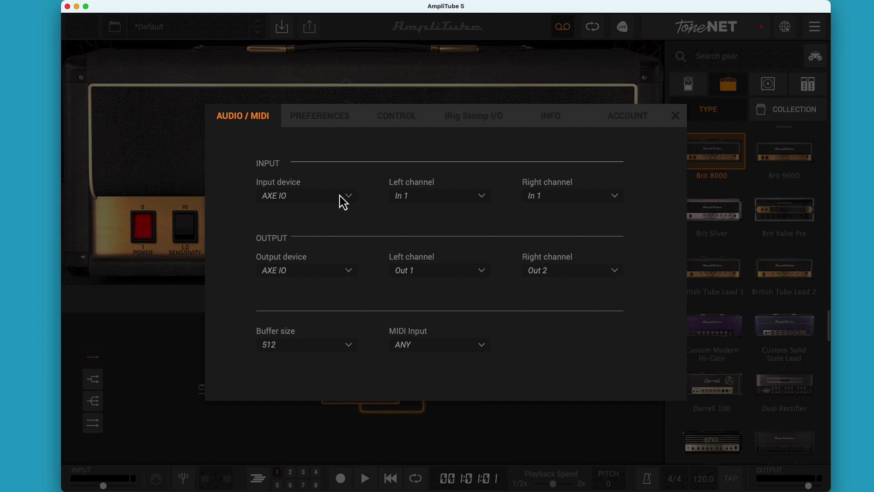
{"action": "left_click", "coordinate": [346, 196]}
{"action": "left_click", "coordinate": [347, 195]}
{"action": "left_click", "coordinate": [343, 273]}
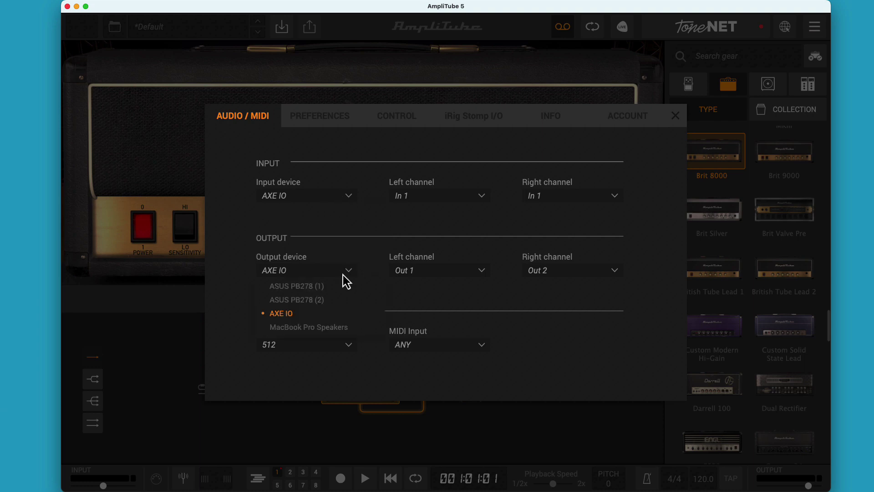
{"action": "left_click", "coordinate": [343, 273]}
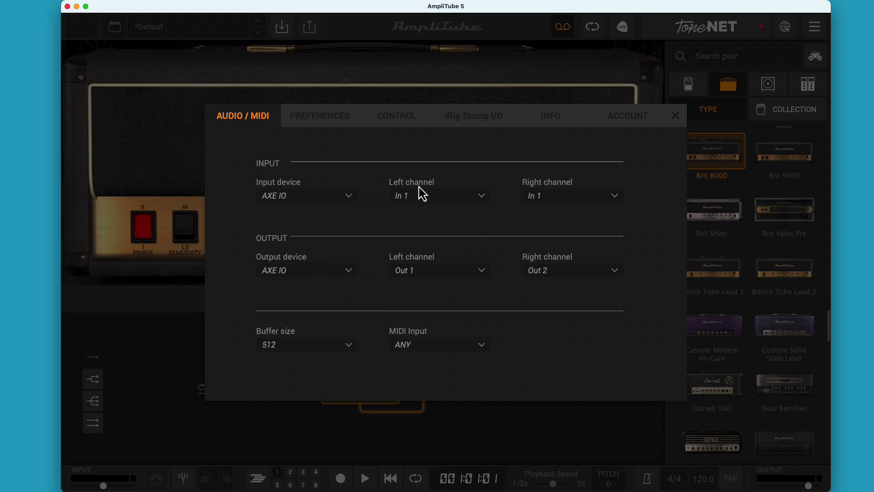
{"action": "left_click", "coordinate": [676, 116]}
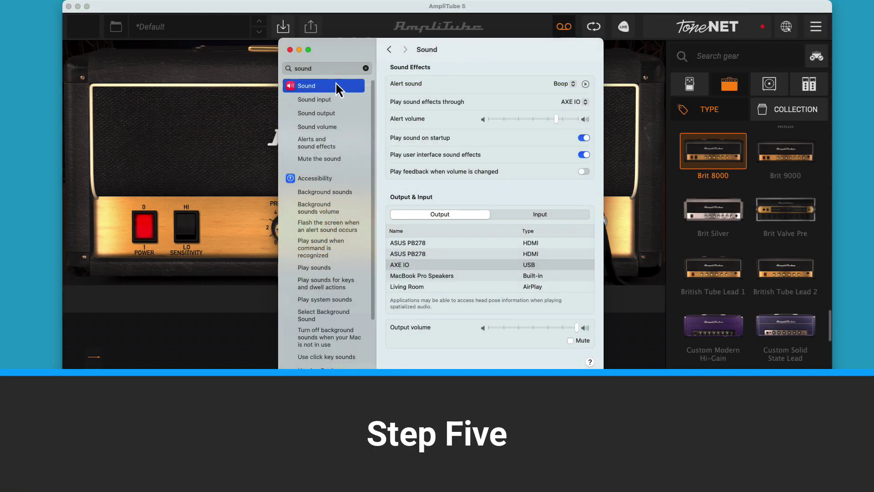
Show the Sound pane's Input list, where AXE IO appears among the input devices.
{"action": "left_click", "coordinate": [534, 216]}
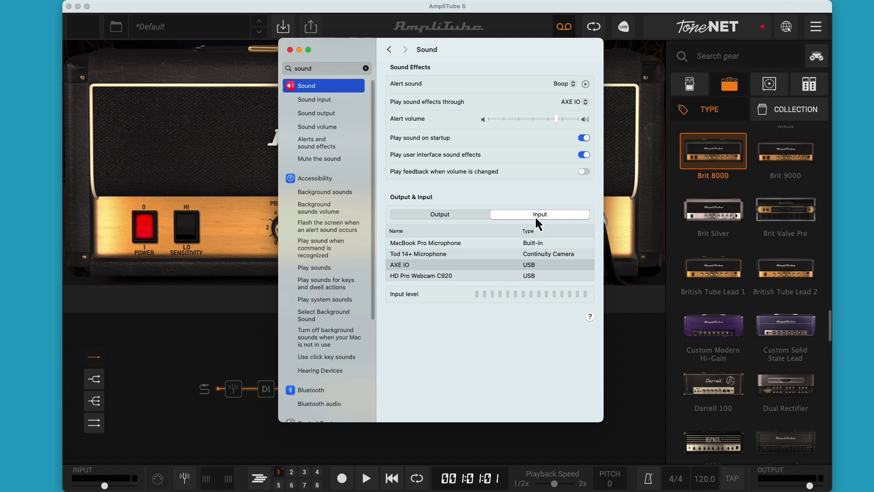
Launch Audio MIDI Setup via search and keep AXE IO's input sample rate at 44,100 Hz.
{"action": "key", "text": "super+space"}
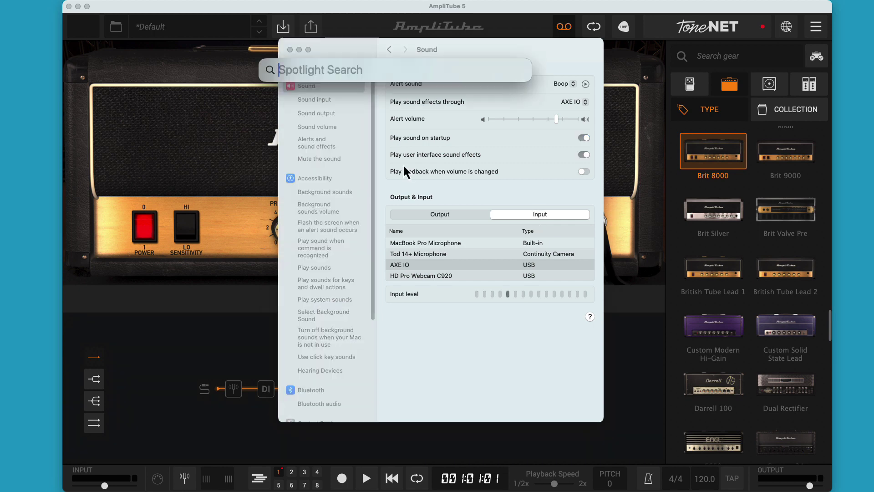
{"action": "type", "text": "audi"}
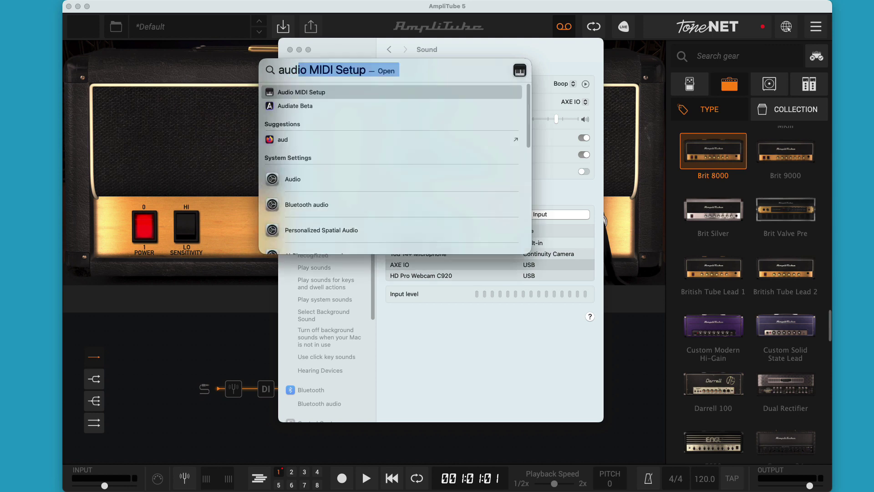
{"action": "key", "text": "Return"}
{"action": "left_click", "coordinate": [385, 148]}
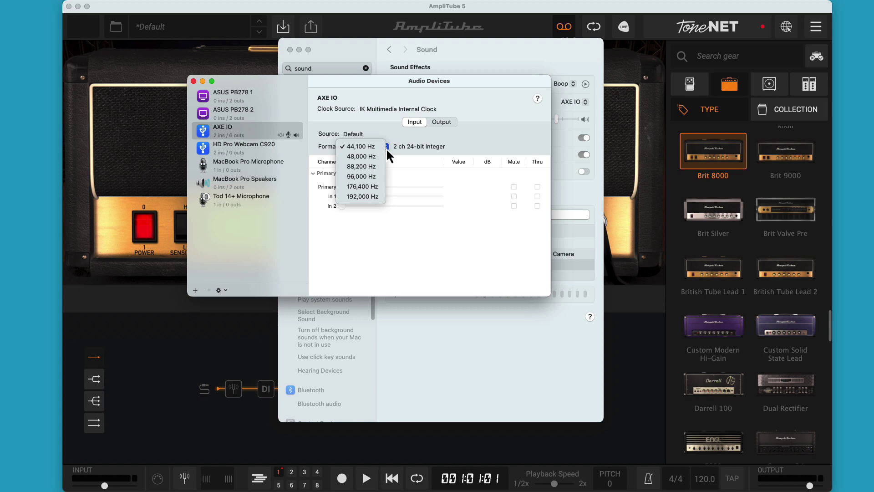
{"action": "left_click", "coordinate": [392, 135]}
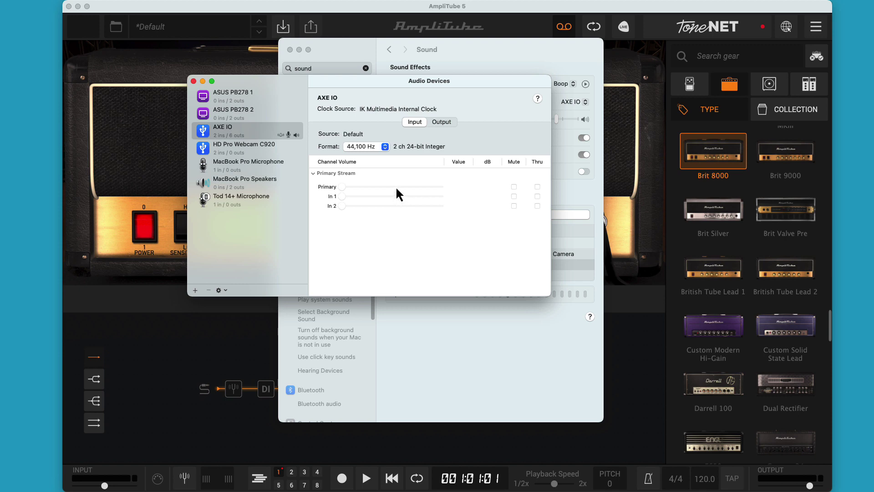
Lower the HD Pro Webcam C920's primary input volume to 0.533, then reselect AXE IO.
{"action": "left_click", "coordinate": [232, 152]}
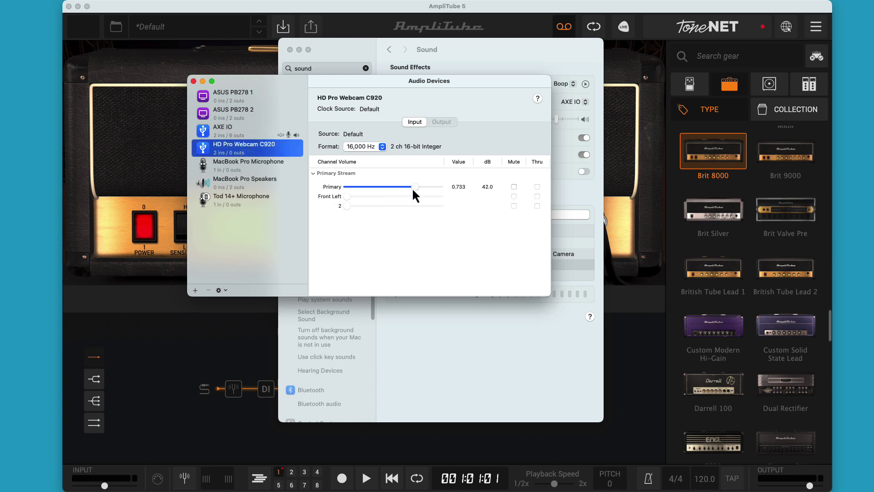
{"action": "left_click_drag", "start_coordinate": [413, 189], "coordinate": [395, 187]}
{"action": "left_click", "coordinate": [222, 131]}
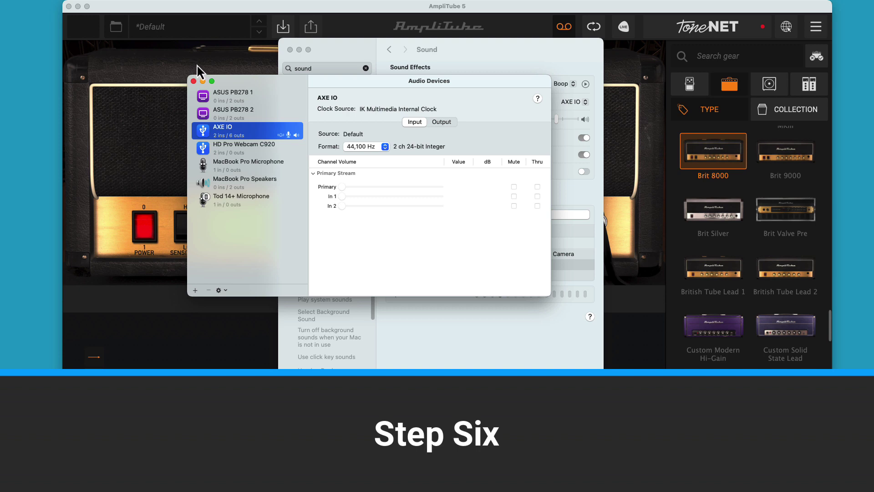
In AmpliTube's cabinet mixer, unmute DI and raise Room, MIC 2 and MIC 1 (to -0.8 dB).
{"action": "left_click", "coordinate": [176, 61]}
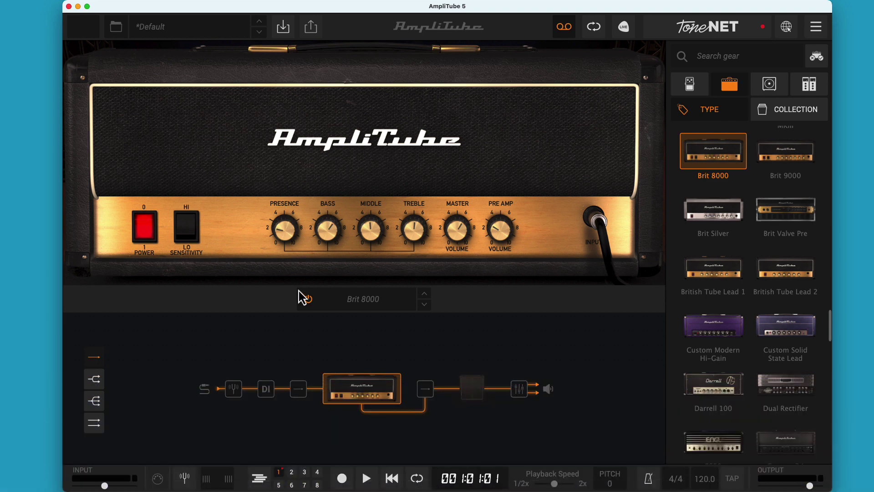
{"action": "left_click", "coordinate": [515, 396]}
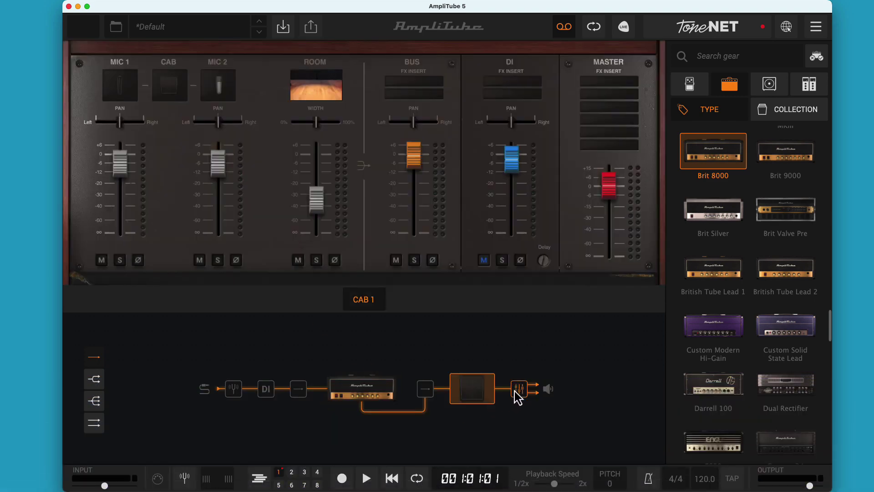
{"action": "left_click", "coordinate": [485, 262]}
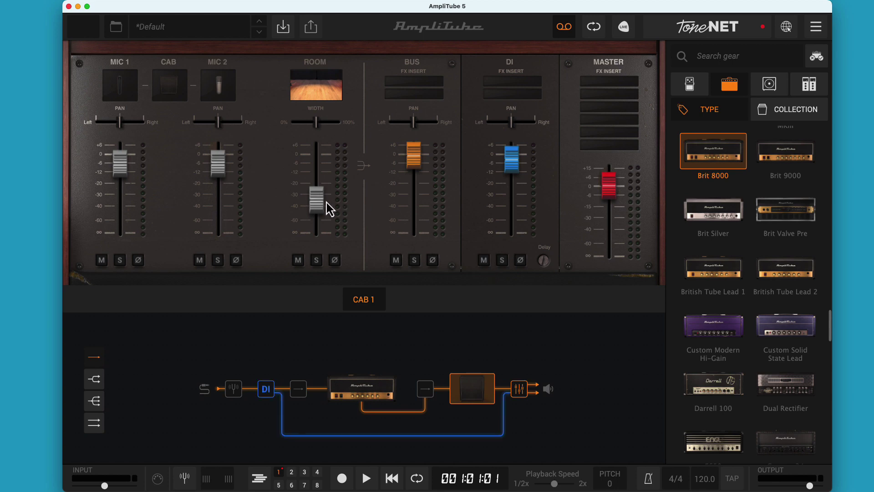
{"action": "left_click_drag", "start_coordinate": [318, 200], "coordinate": [312, 165]}
{"action": "left_click_drag", "start_coordinate": [218, 172], "coordinate": [218, 162]}
{"action": "left_click_drag", "start_coordinate": [118, 171], "coordinate": [121, 165]}
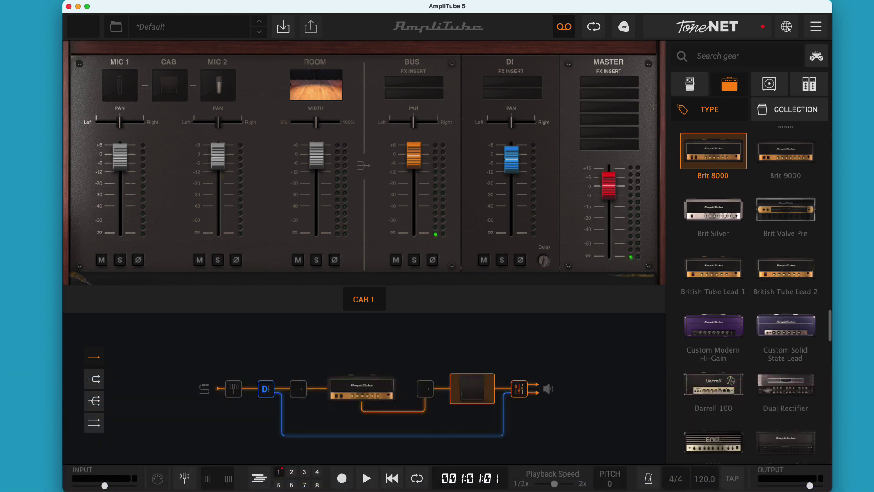
Switch AmpliTube's output device to MacBook Pro Speakers on channels 1 and 2.
{"action": "left_click", "coordinate": [817, 30]}
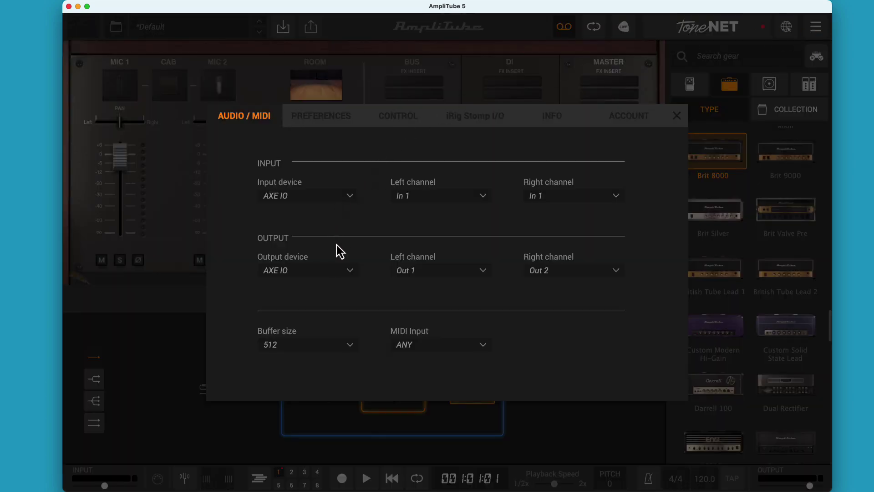
{"action": "left_click", "coordinate": [349, 273]}
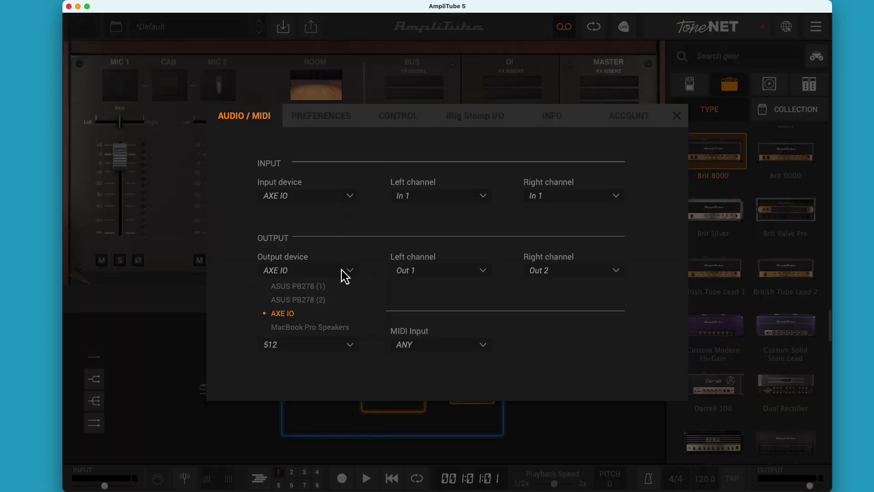
{"action": "left_click", "coordinate": [330, 327]}
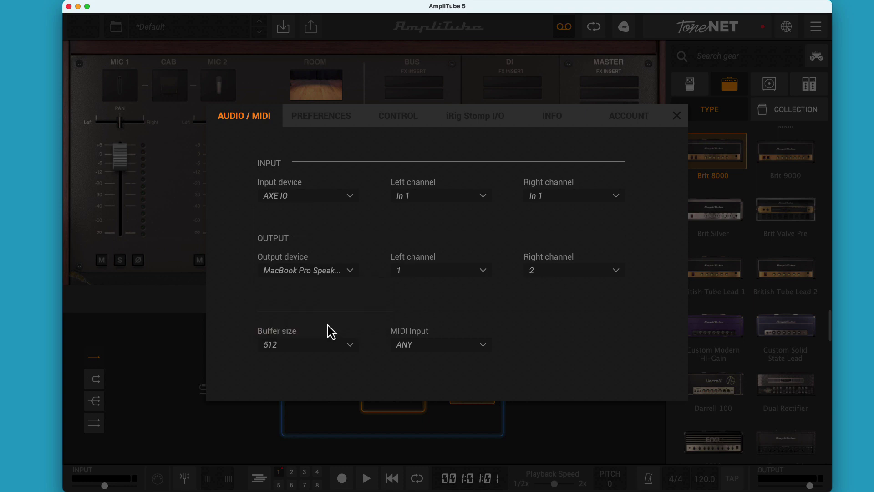
{"action": "left_click", "coordinate": [320, 273]}
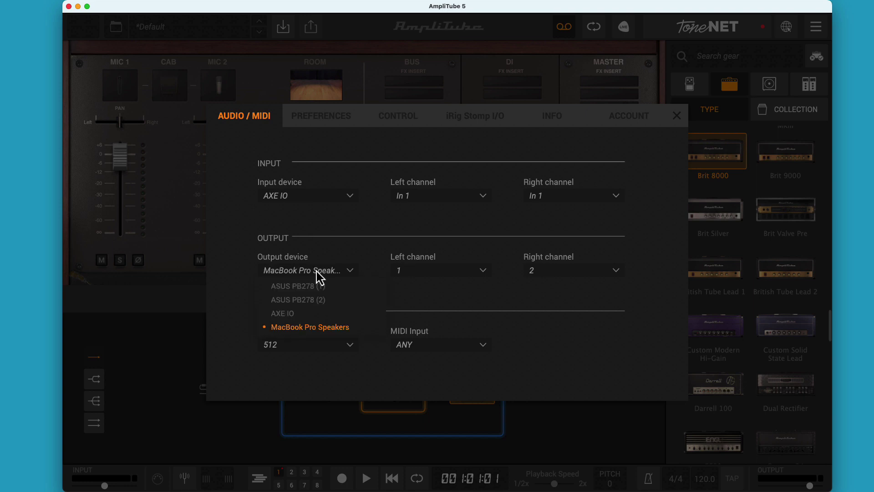
{"action": "left_click", "coordinate": [676, 117]}
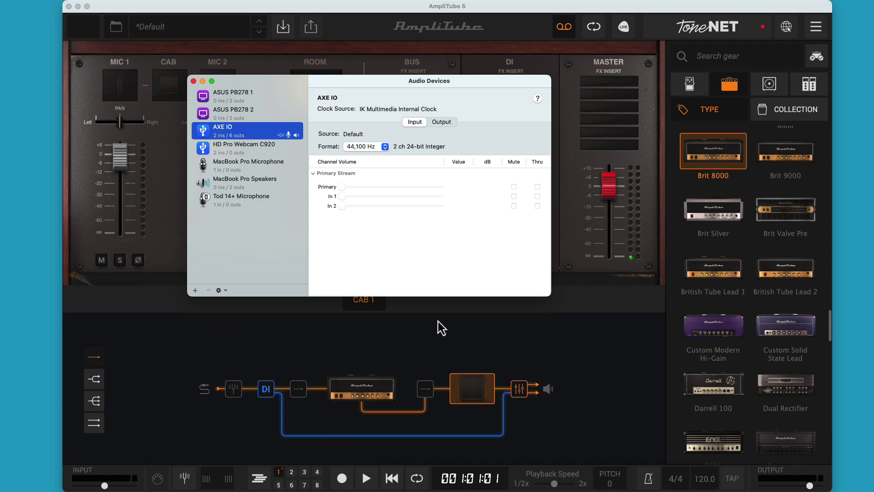
Keep AXE IO's output format at 6 ch 24-bit 44.1 kHz with every output at 1.0.
{"action": "left_click", "coordinate": [442, 122]}
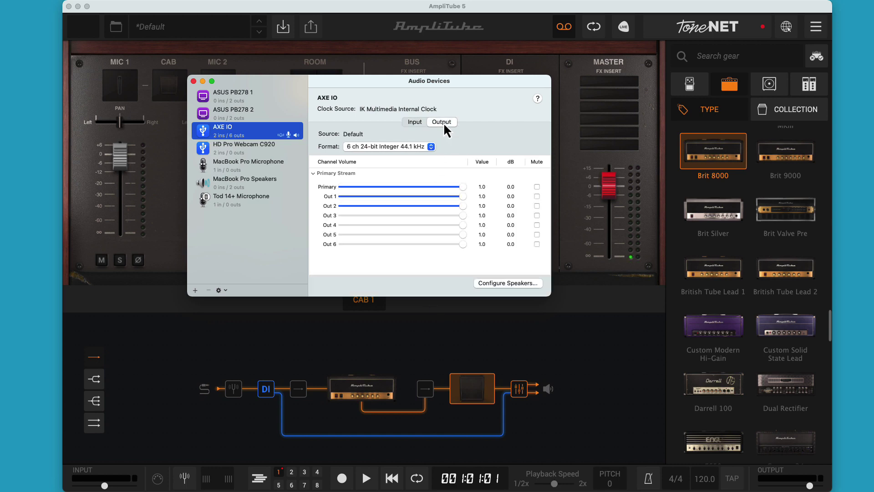
{"action": "left_click", "coordinate": [386, 148]}
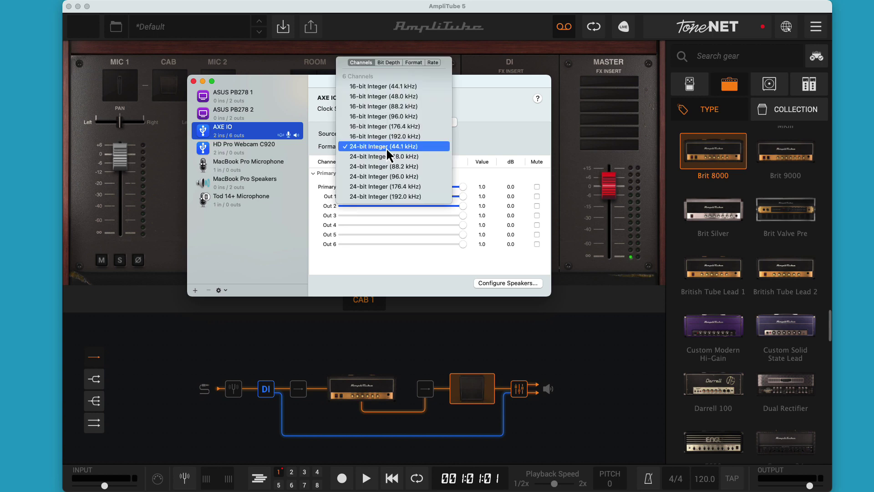
{"action": "left_click", "coordinate": [386, 148]}
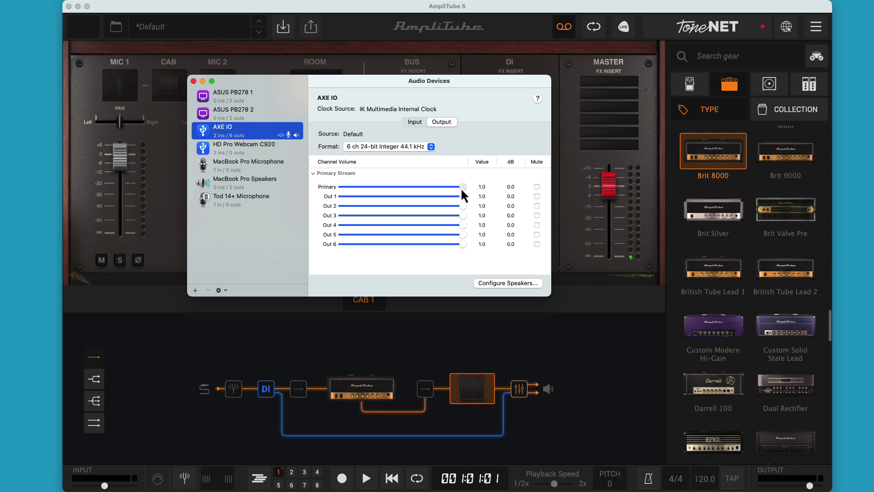
{"action": "mouse_move", "coordinate": [461, 189]}
{"action": "left_mouse_down"}
{"action": "mouse_move", "coordinate": [440, 188]}
{"action": "mouse_move", "coordinate": [463, 188]}
{"action": "left_mouse_up"}
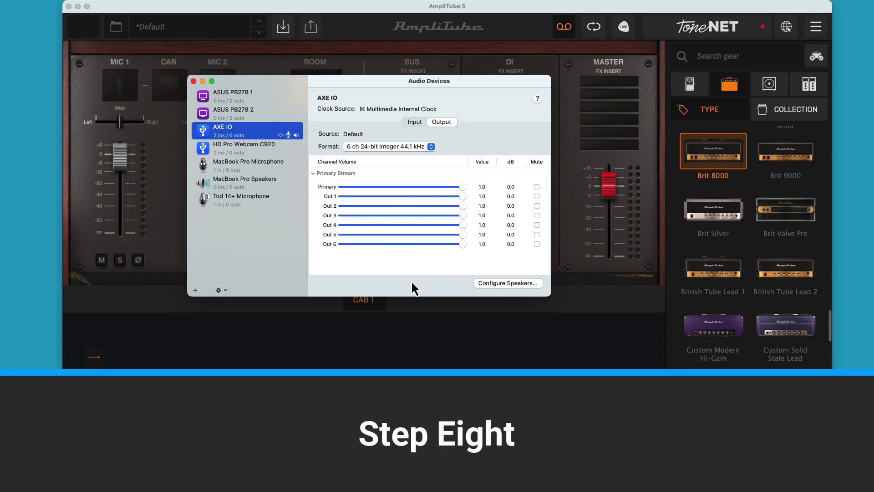
Close Audio MIDI Setup and confirm AmpliTube outputs to AXE IO on Out 1 and Out 2.
{"action": "left_click", "coordinate": [193, 81]}
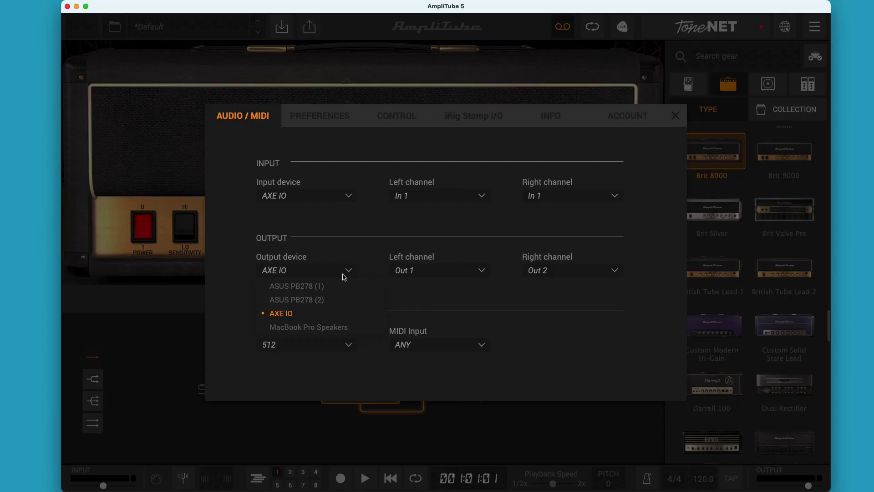
{"action": "left_click", "coordinate": [314, 255]}
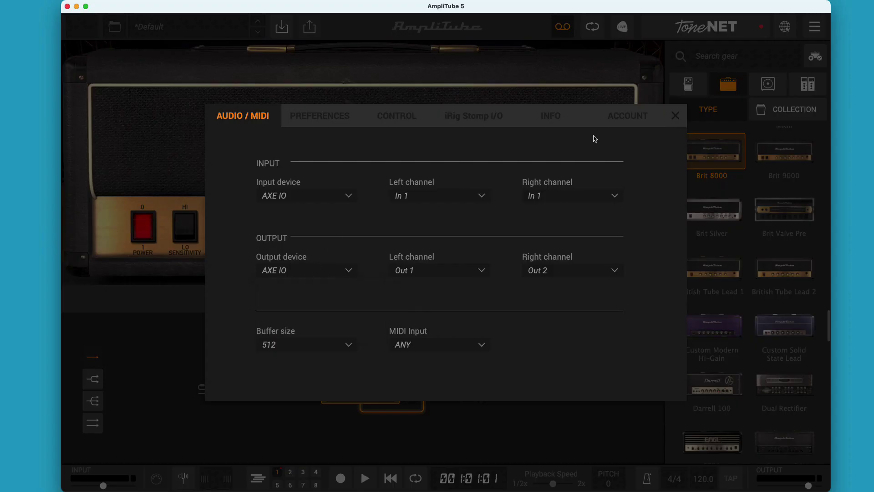
{"action": "left_click", "coordinate": [676, 116]}
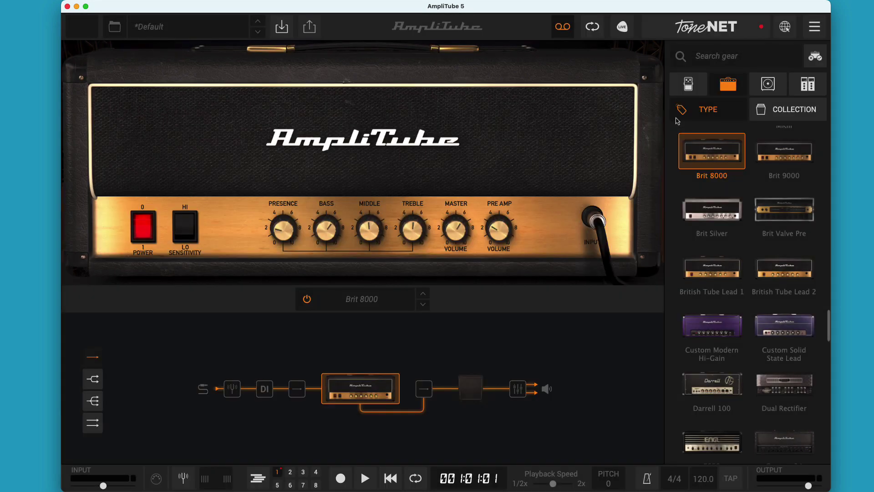